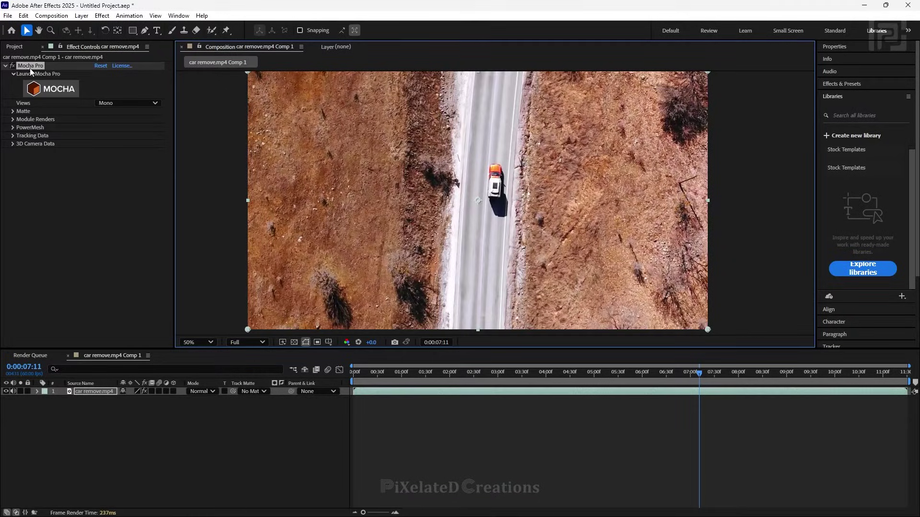
Launch Mocha Pro on the car remove.mp4 clip from Effect Controls.
click(46, 90)
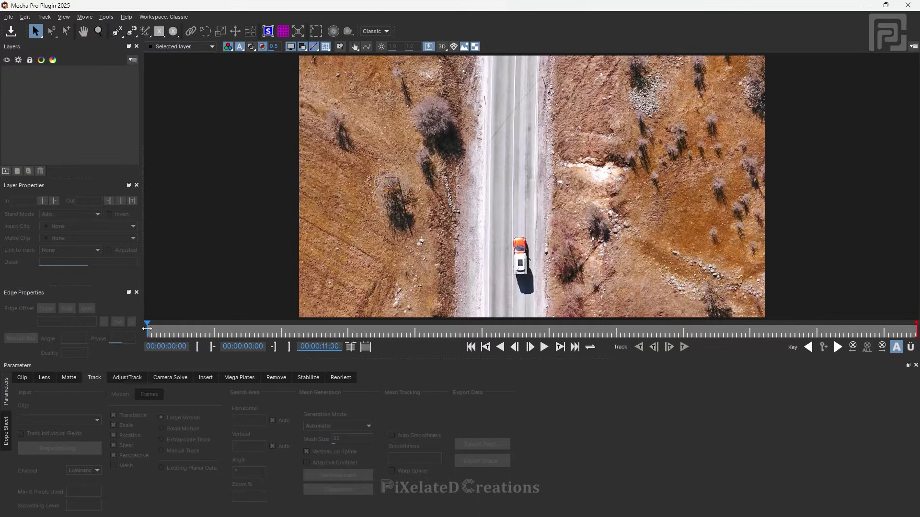
Scrub the aerial road clip and zoom the viewer to preview the footage.
mouse_move(147, 328)
mouse_down()
mouse_move(836, 330)
mouse_move(149, 331)
mouse_up()
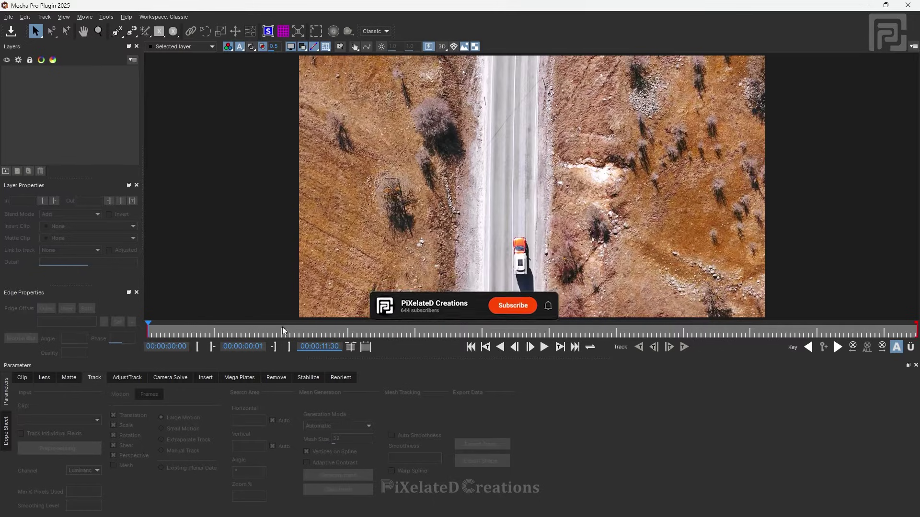
scroll(522, 221, down, 1)
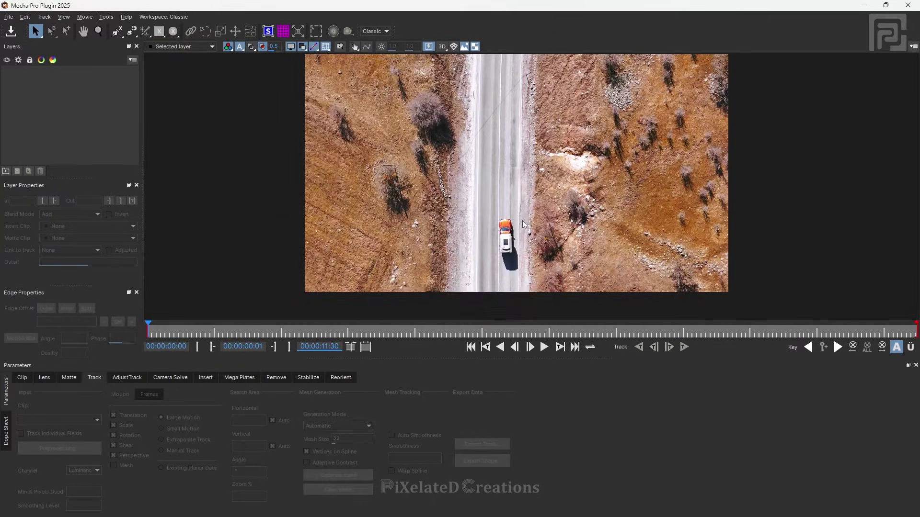
scroll(510, 300, up, 2)
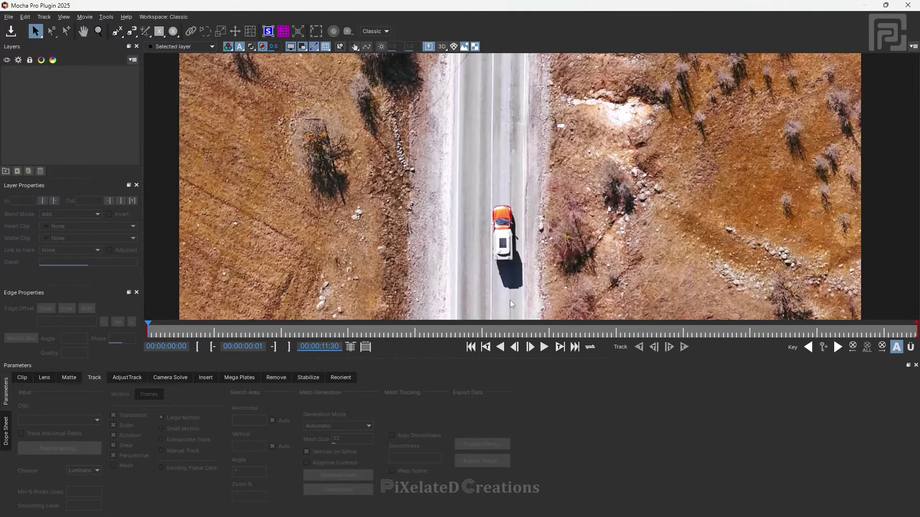
Build an ML mask over the white car and its shadow, then fit the frame.
click(145, 31)
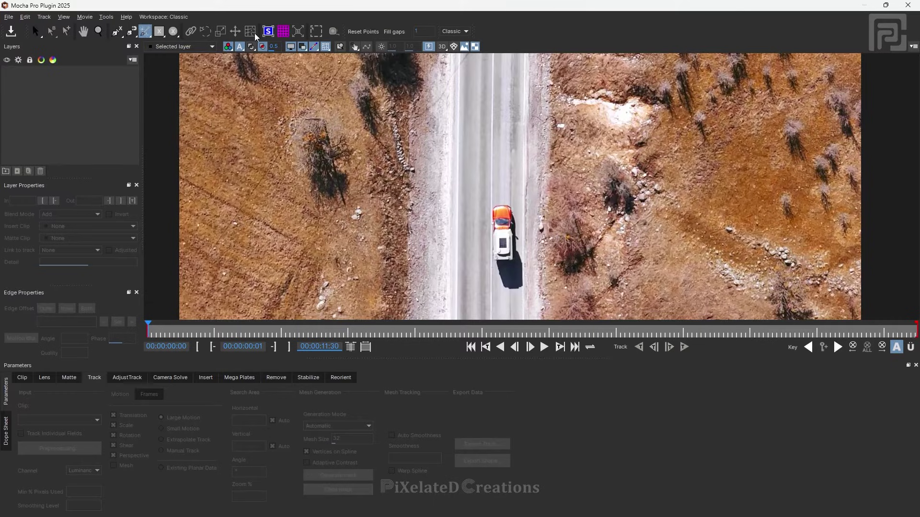
click(502, 230)
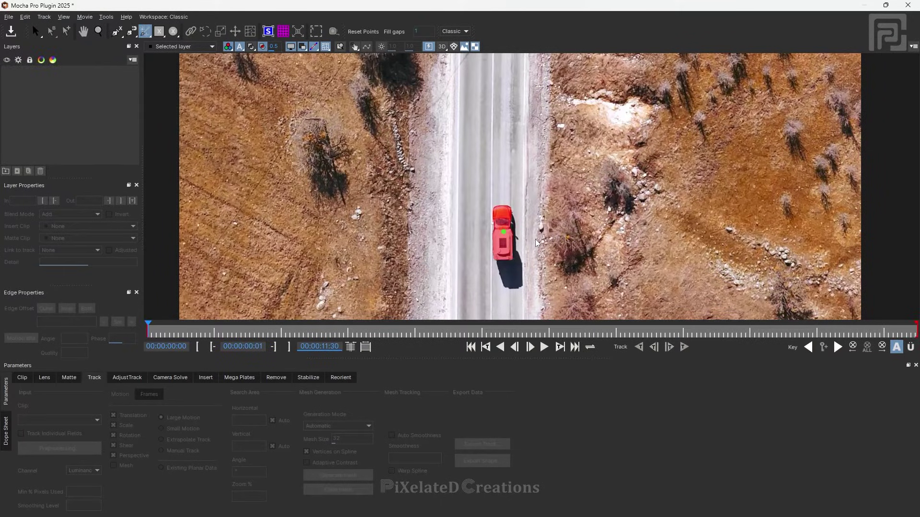
scroll(496, 237, up, 3)
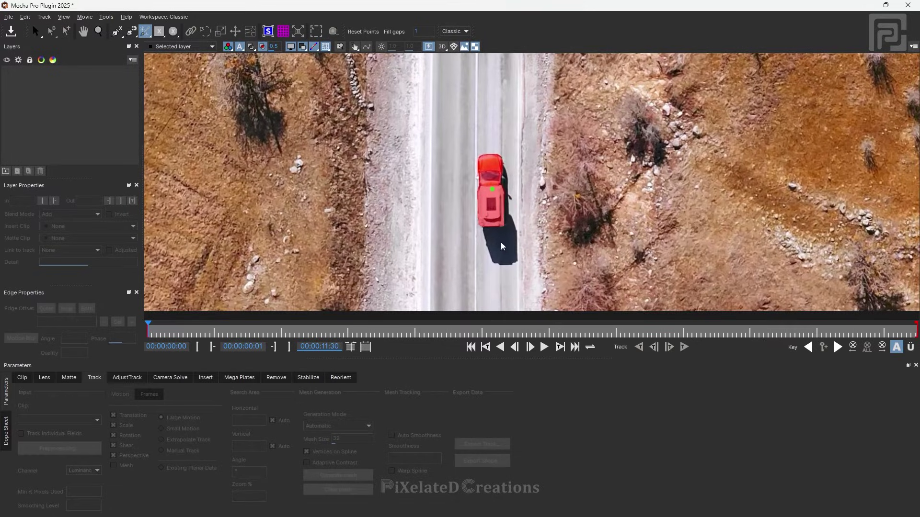
click(500, 242)
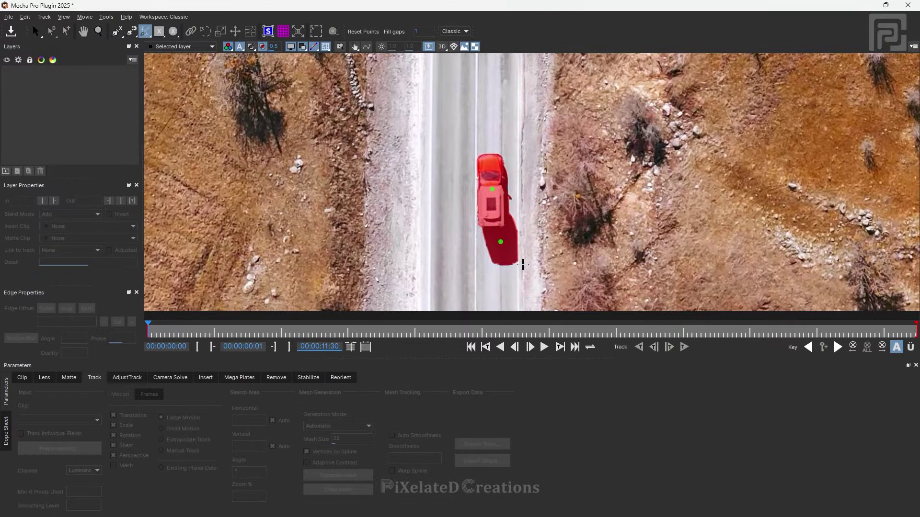
scroll(508, 225, up, 2)
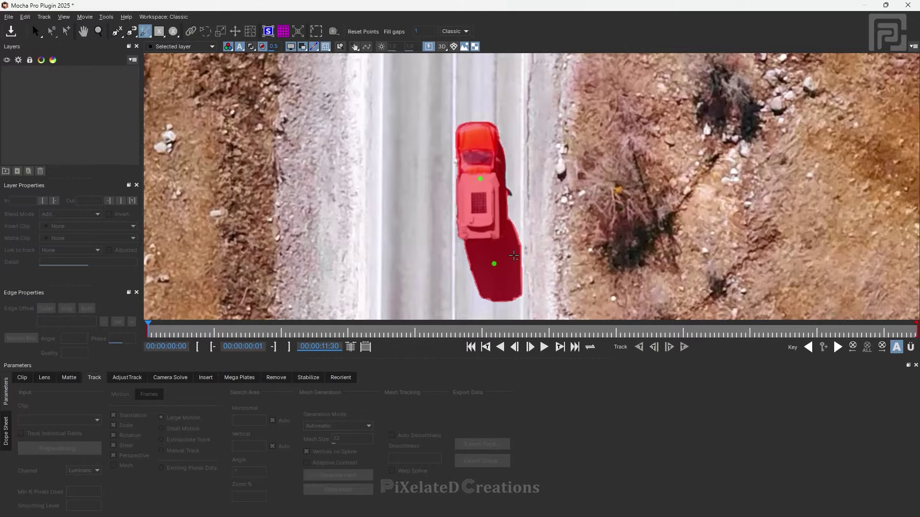
click(511, 250)
scroll(509, 193, down, 4)
key(x)
drag(499, 188, 499, 211)
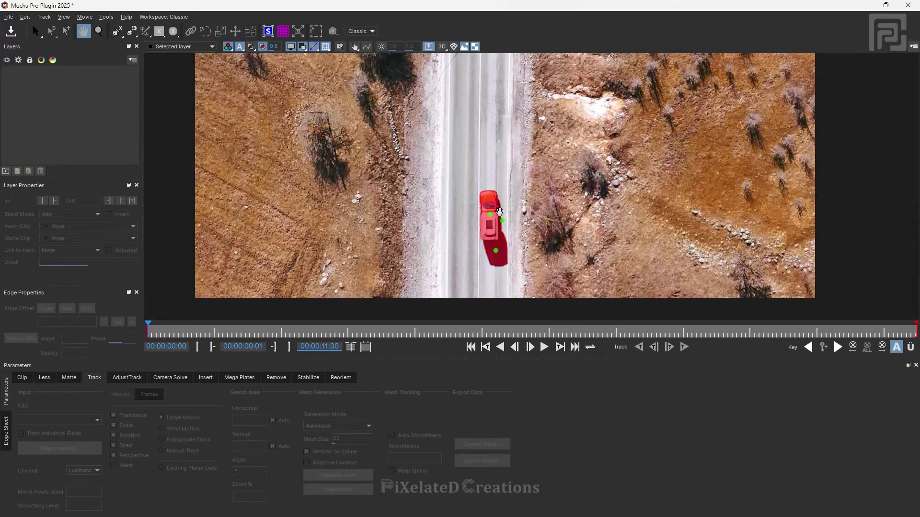
scroll(499, 211, down, 1)
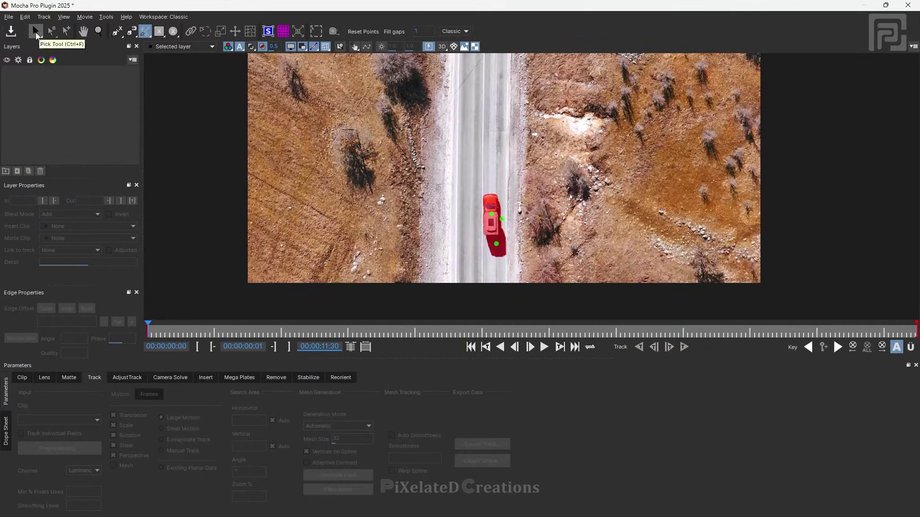
Convert the car mask into a Layer 1 spline and turn Single Frame off.
click(35, 36)
scroll(409, 157, up, 3)
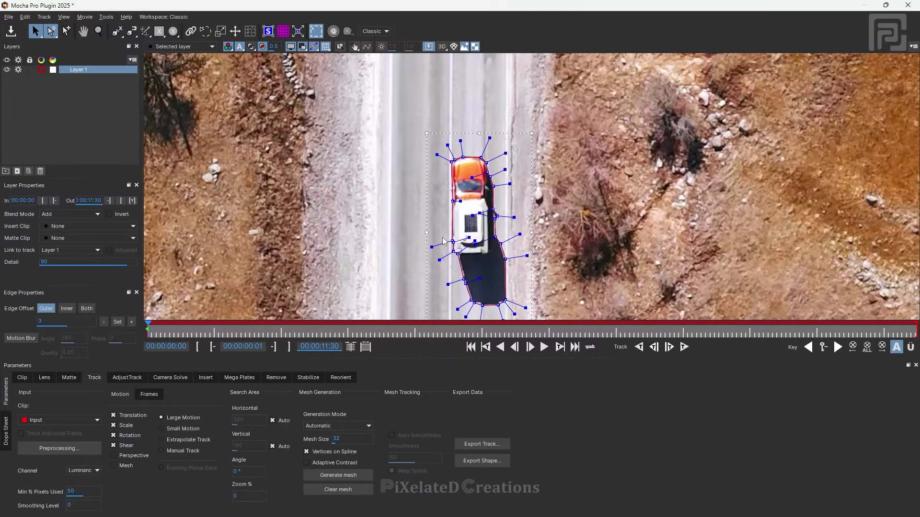
right_click(492, 199)
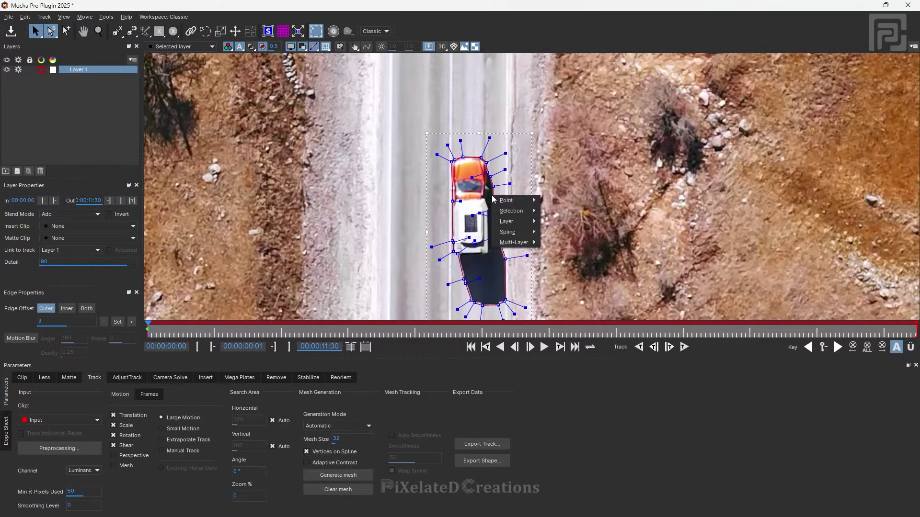
mouse_move(531, 233)
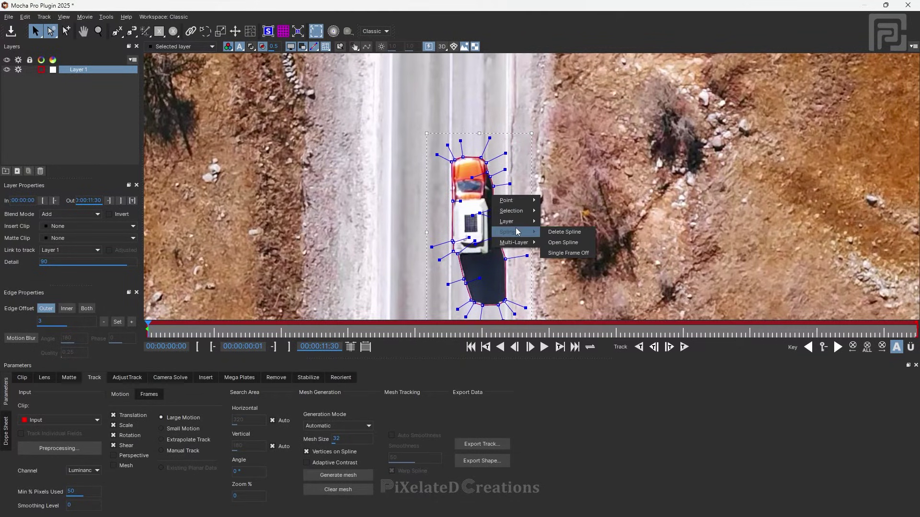
click(566, 254)
click(71, 379)
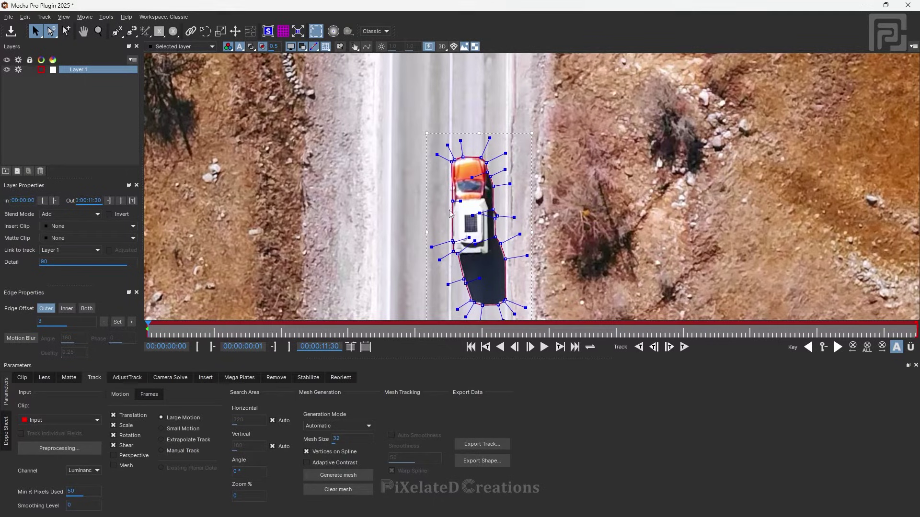
right_click(453, 202)
mouse_move(476, 237)
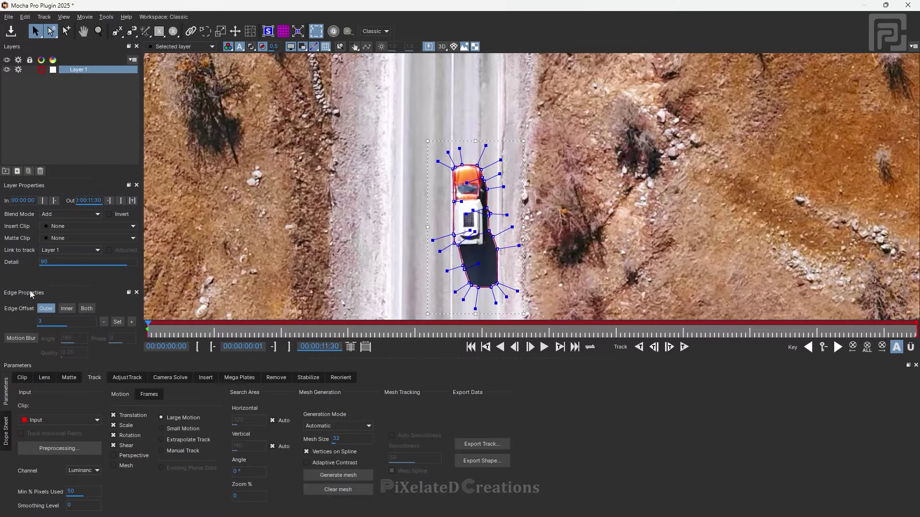
Set the car spline's Edge Offset to Outer and widen it with two increments.
click(88, 310)
click(132, 321)
click(133, 321)
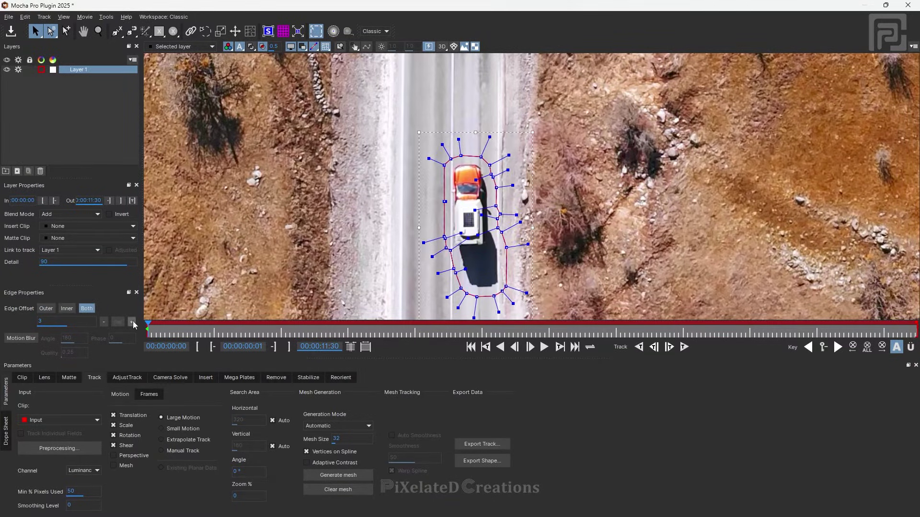
click(103, 322)
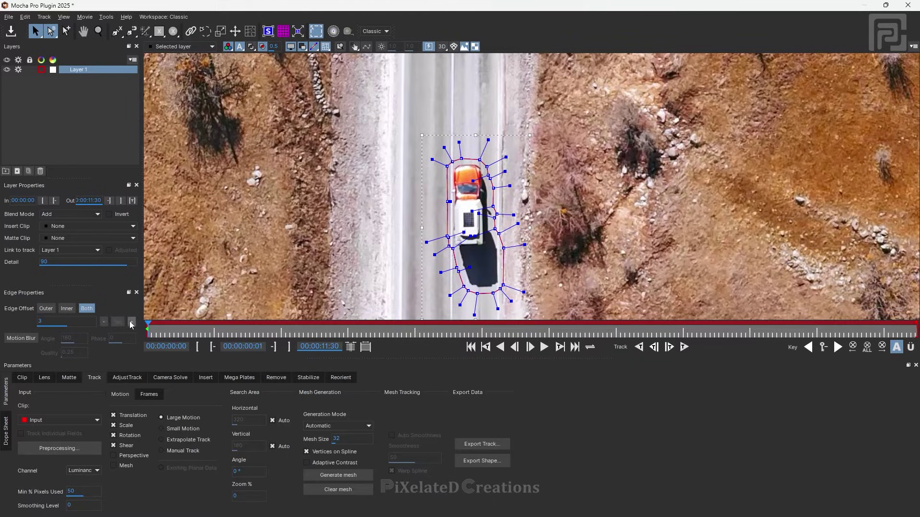
click(46, 310)
click(133, 321)
click(132, 321)
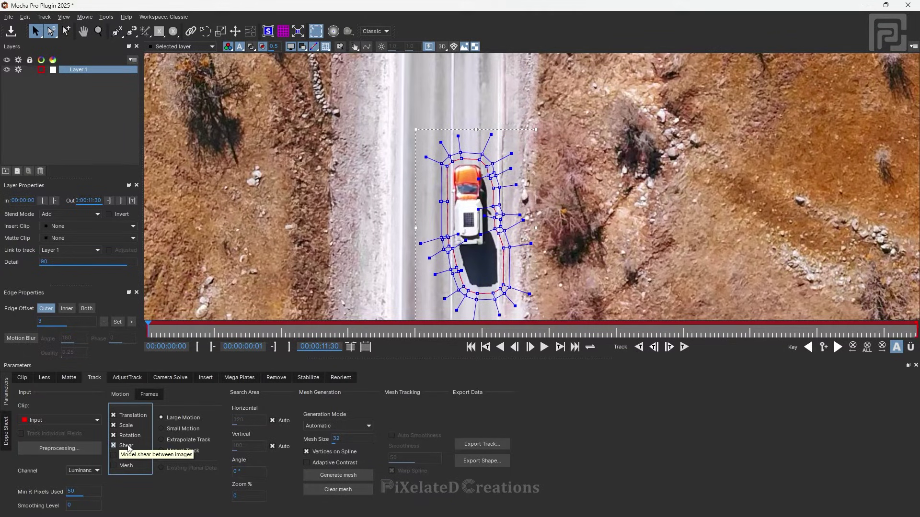
Track the car layer forward through the whole clip and scrub back to verify.
key(shift+z)
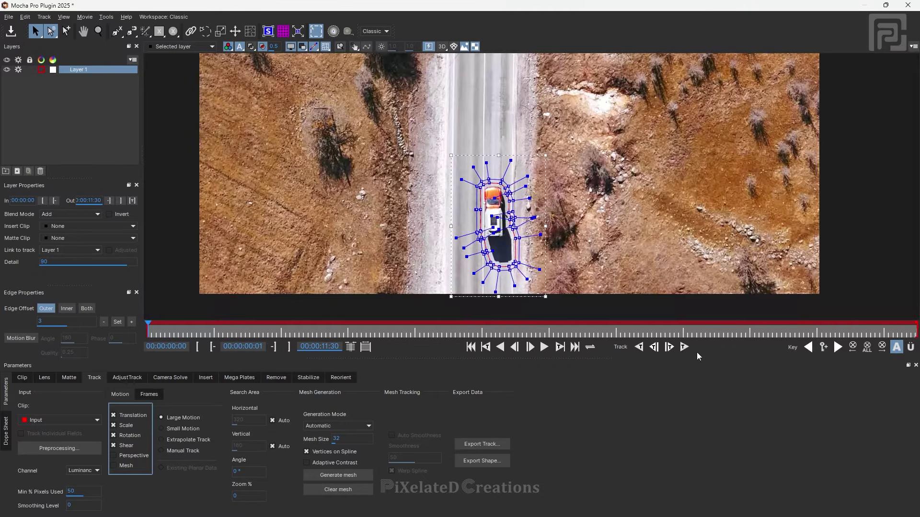
click(684, 348)
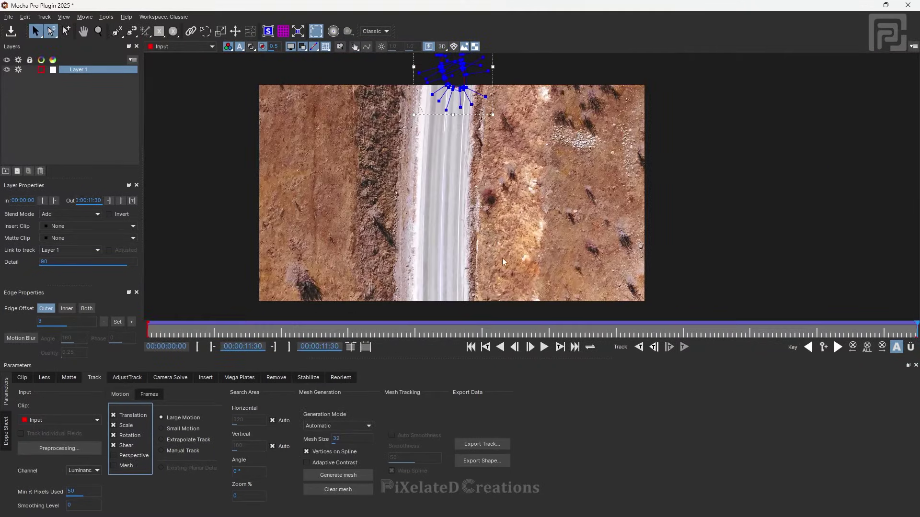
drag(475, 331, 709, 326)
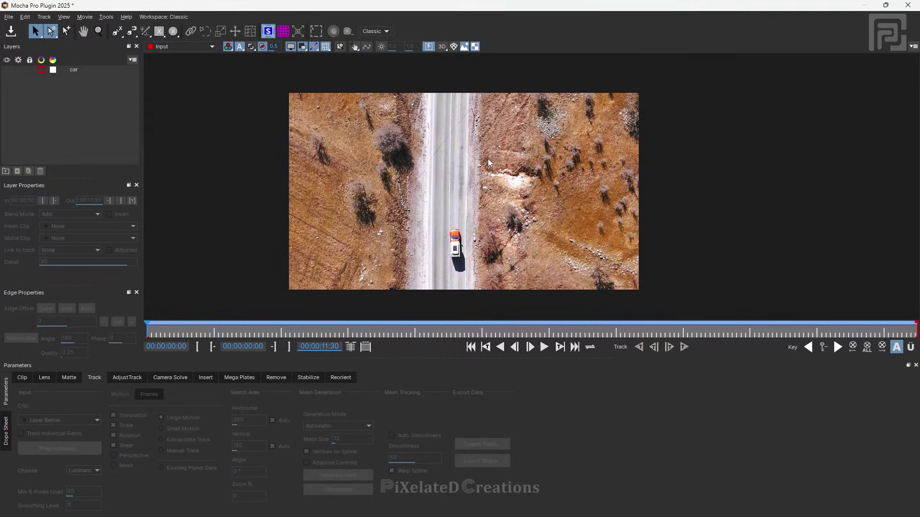
Paint a new ML object mask covering the whole road surface.
click(150, 31)
click(449, 142)
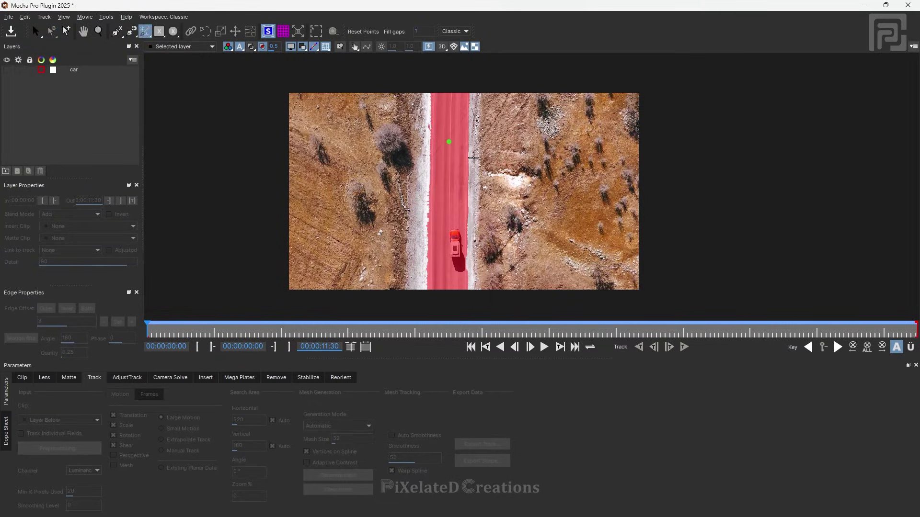
click(473, 157)
click(423, 146)
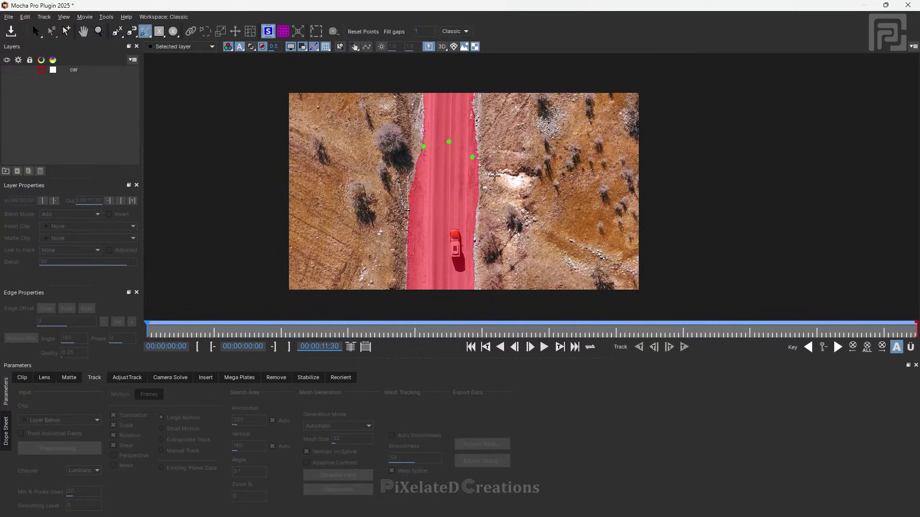
scroll(494, 176, down, 3)
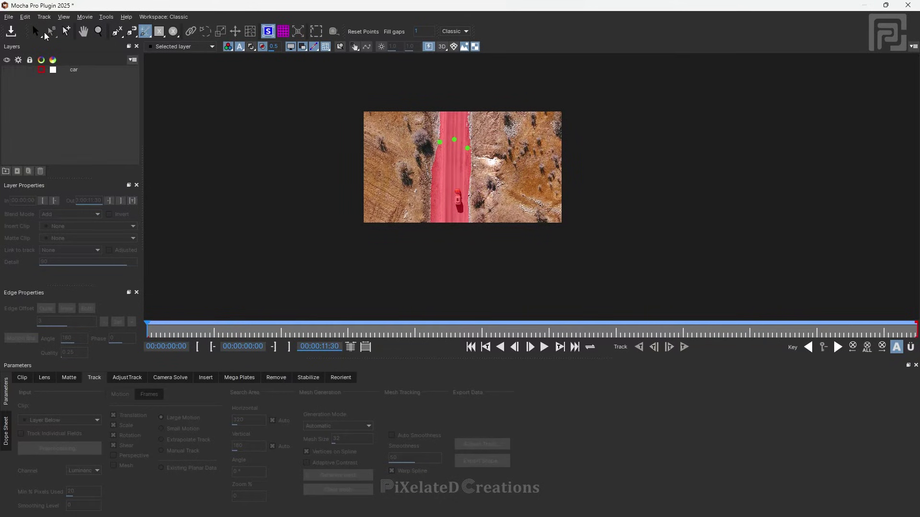
Convert the road mask into a spline layer, Layer 3, from its context menu.
click(35, 31)
scroll(480, 141, up, 2)
right_click(463, 126)
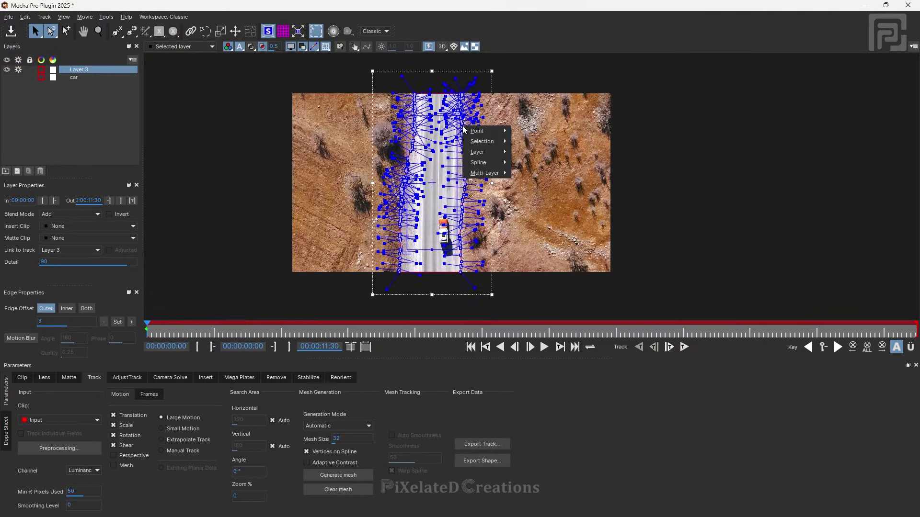
mouse_move(488, 172)
click(543, 183)
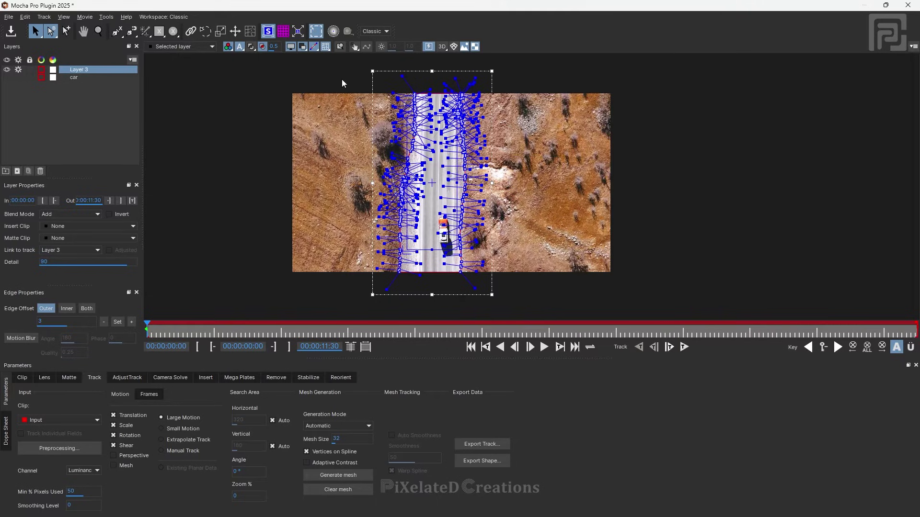
Hide the mesh and fit the planar surface's corners to the road edges.
click(314, 46)
click(268, 31)
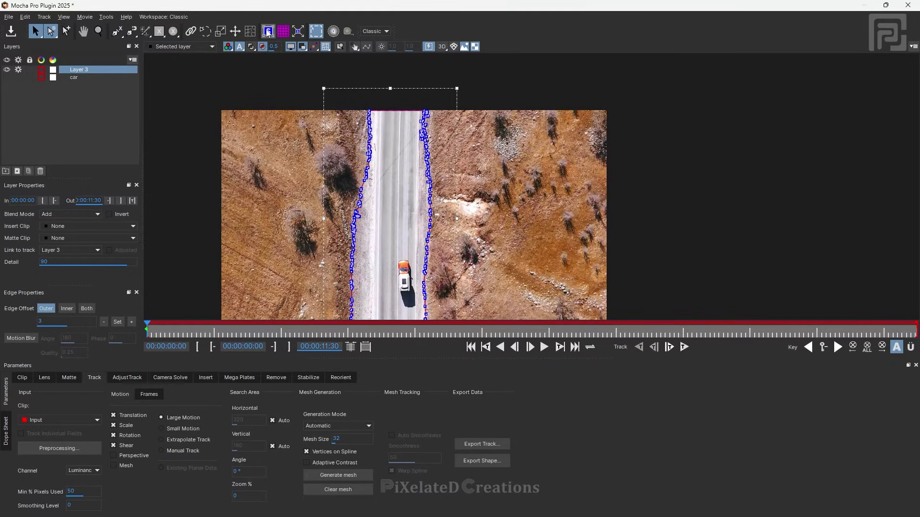
click(268, 31)
drag(422, 139, 427, 115)
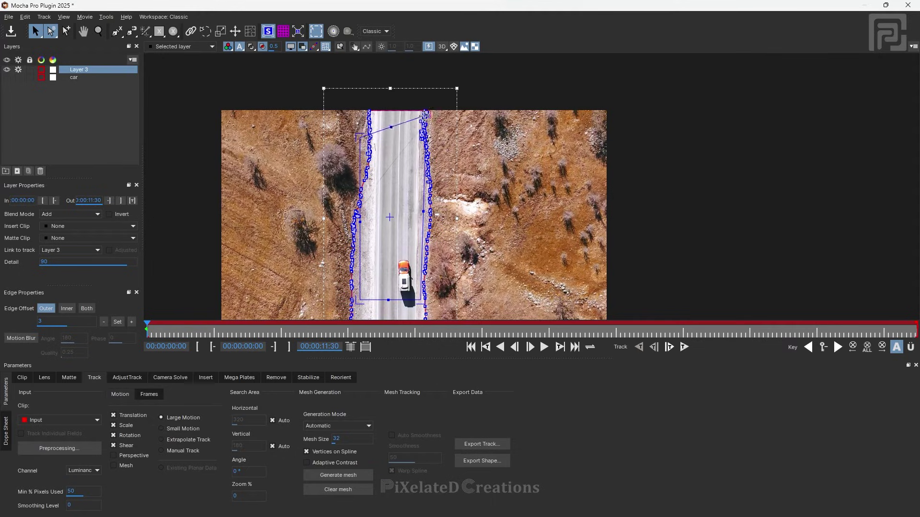
drag(358, 136, 358, 114)
drag(455, 220, 436, 96)
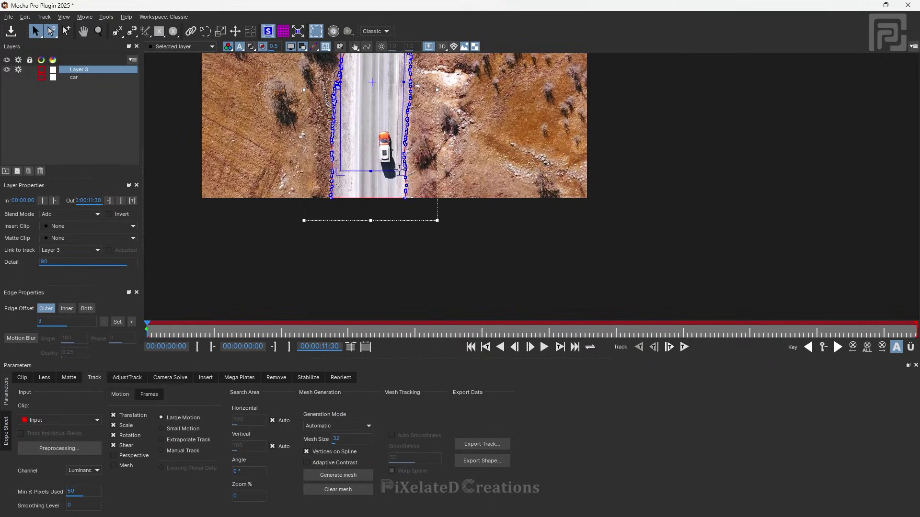
drag(401, 178, 405, 191)
drag(340, 178, 330, 197)
scroll(394, 187, down, 2)
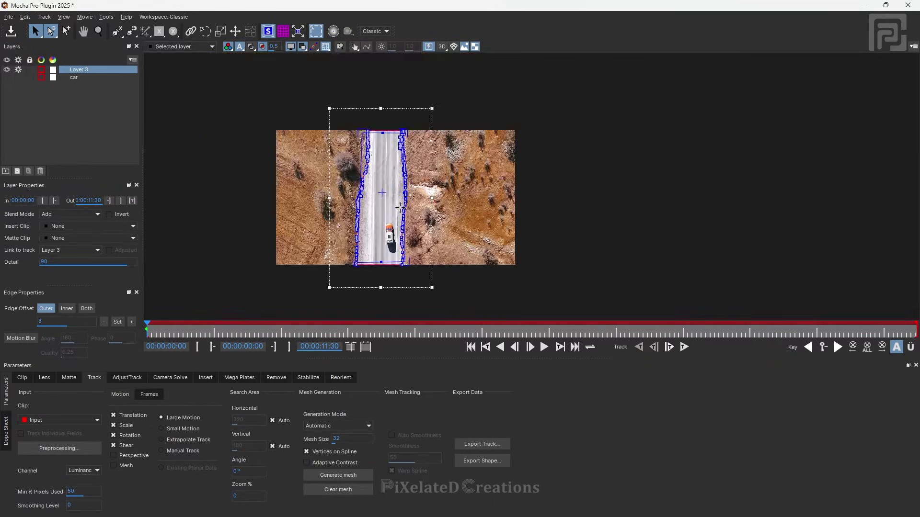
Track the road layer forward, check a later frame, and select the car layer.
click(685, 348)
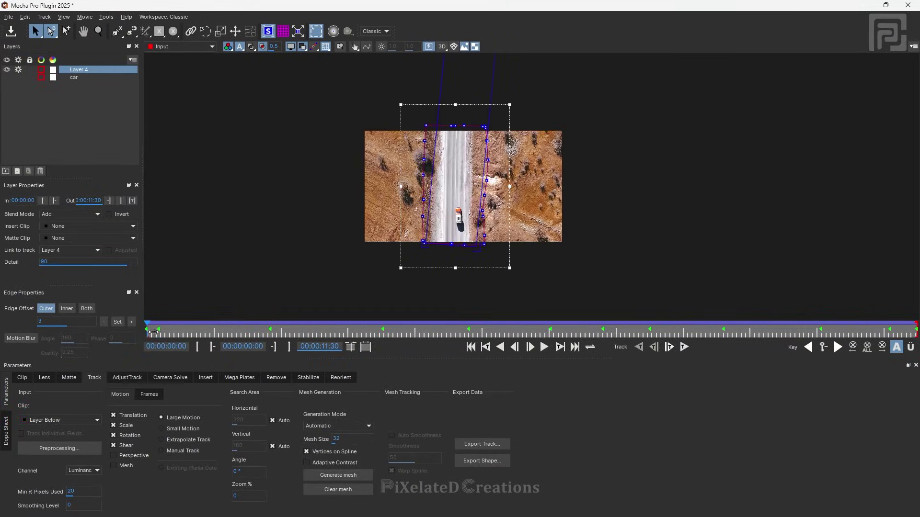
drag(269, 333, 654, 329)
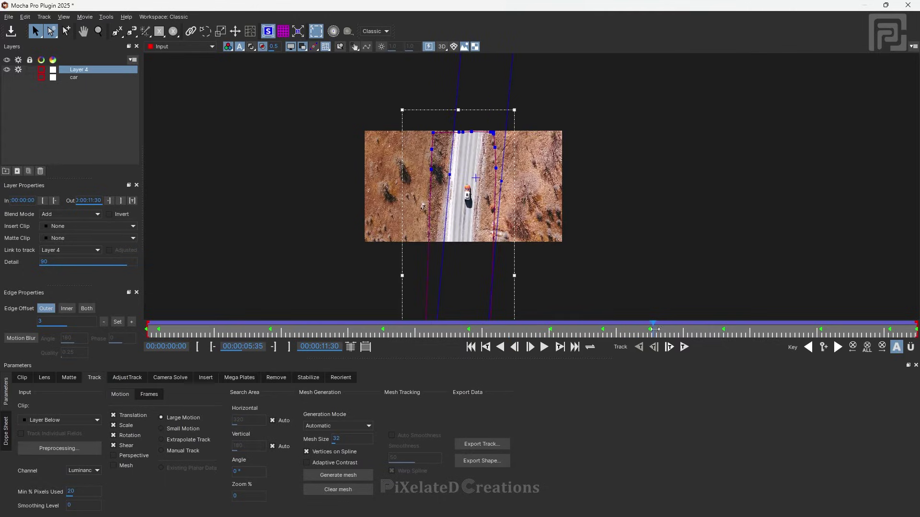
click(74, 78)
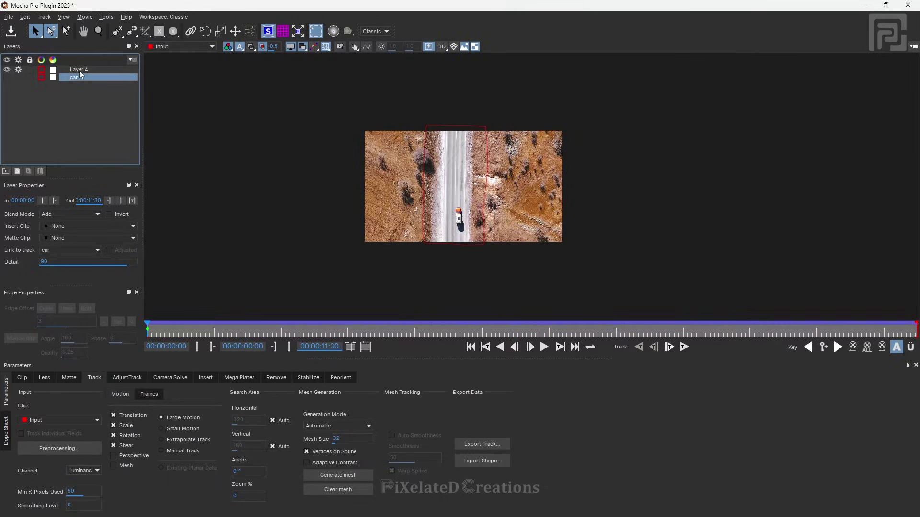
Rename Layer 4 to 'bg', move it below the car layer, and reselect car.
double_click(79, 70)
text(bg)
key(Return)
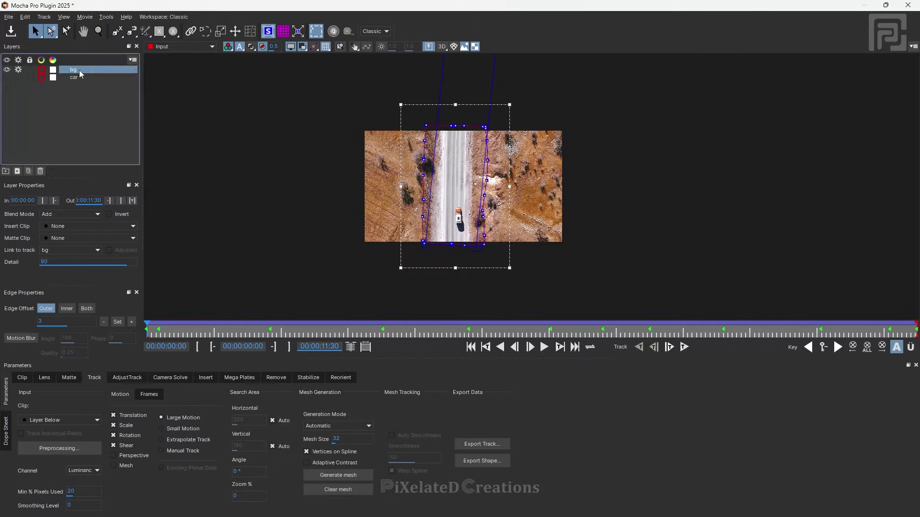
drag(79, 70, 83, 101)
click(76, 70)
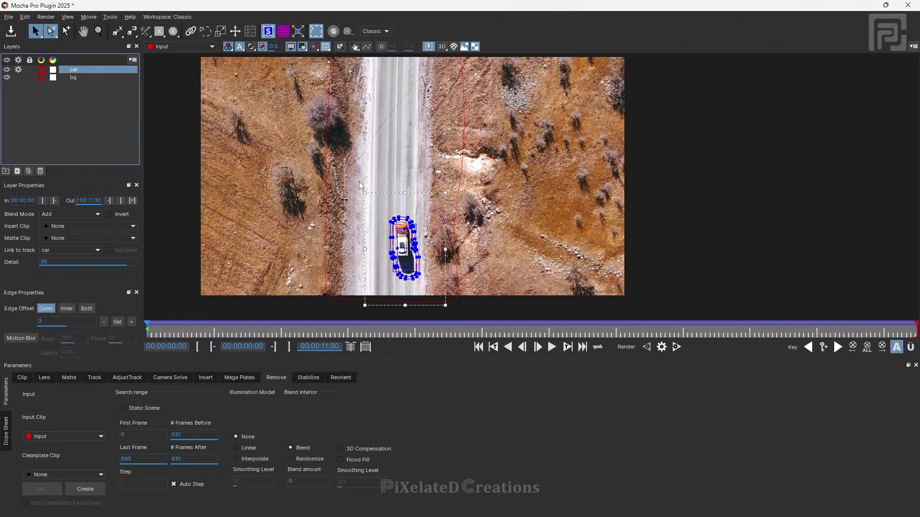
Render the current frame's removal and inspect the empty road with overlays hidden.
click(668, 352)
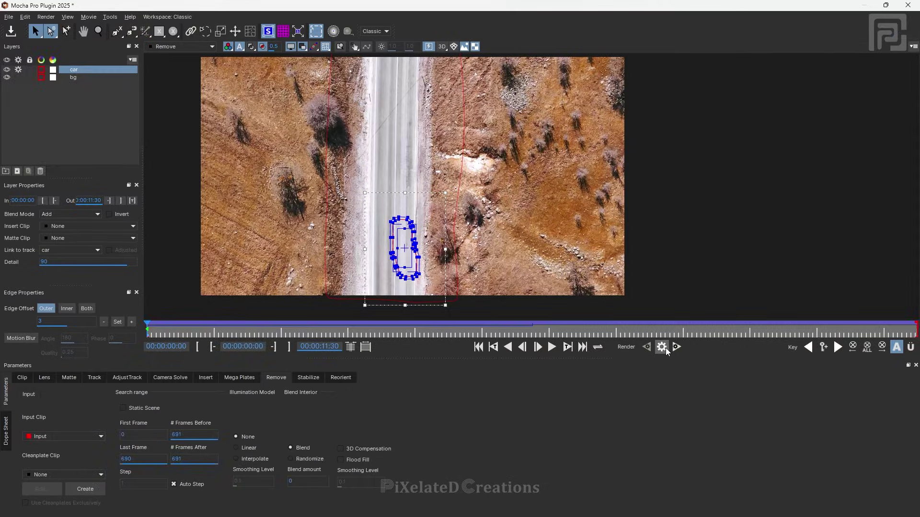
scroll(430, 264, up, 5)
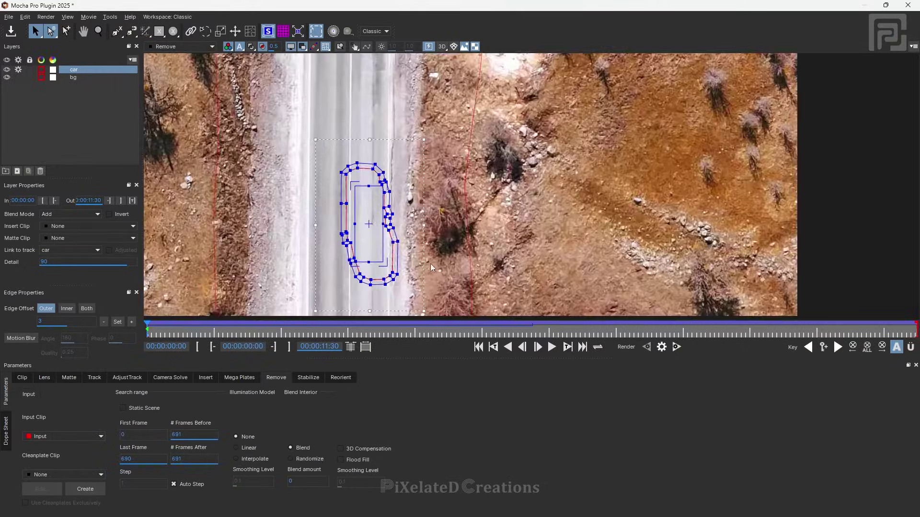
click(290, 47)
scroll(410, 168, down, 4)
key(x)
drag(411, 167, 447, 198)
key(s)
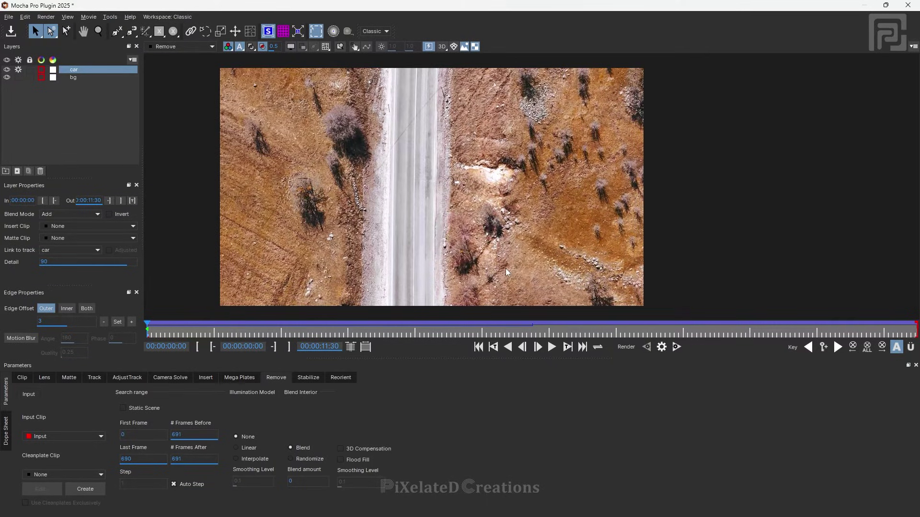
Render the car removal forward through the clip, check later frames, and save the Mocha project.
click(677, 348)
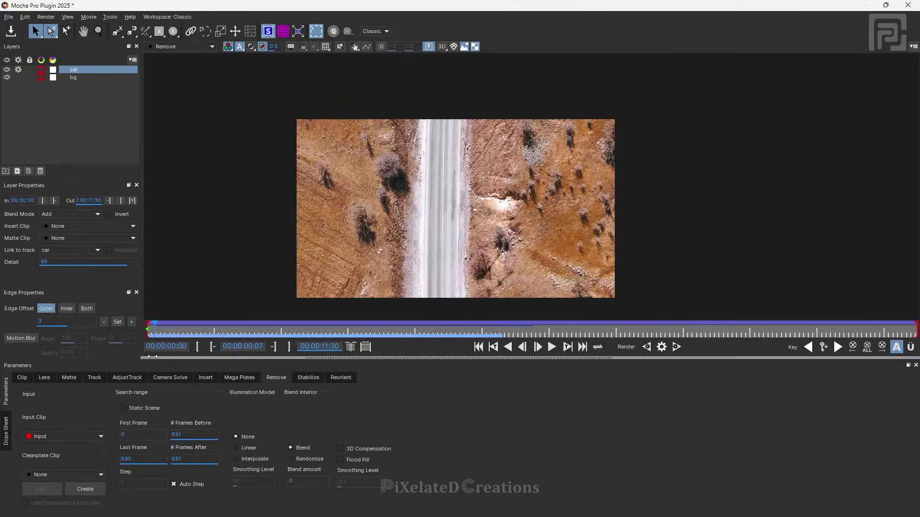
mouse_move(154, 330)
mouse_down()
mouse_move(430, 335)
mouse_move(476, 337)
mouse_move(477, 346)
mouse_move(156, 346)
mouse_up()
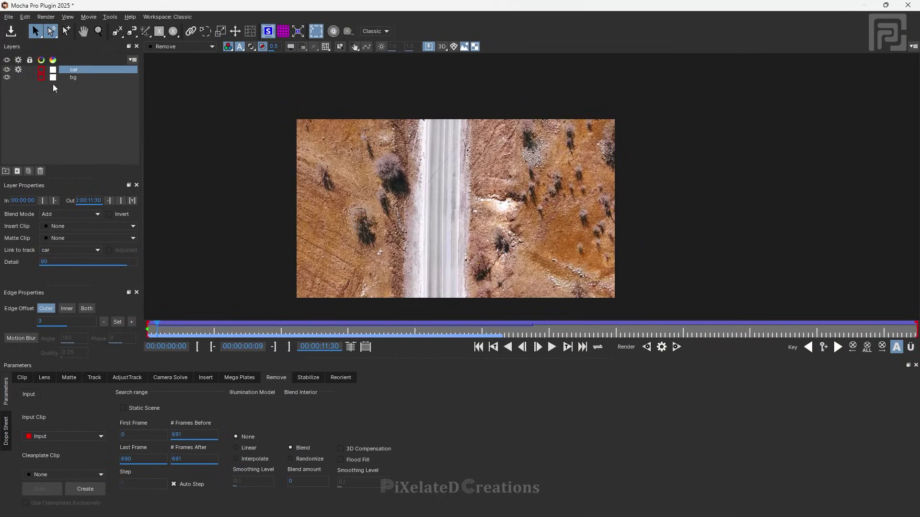
click(10, 36)
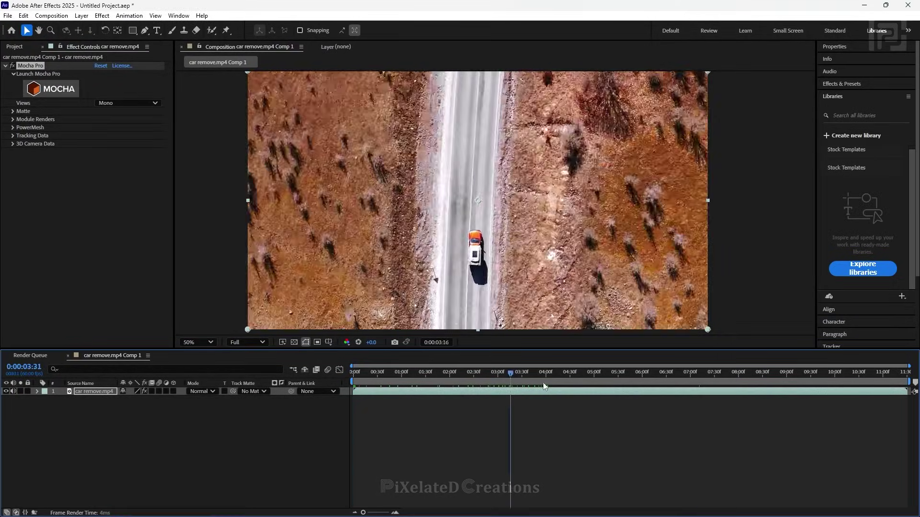
Preview the footage, then set the Mocha Pro effect's Module Renders to Remove with Render ticked.
key(space)
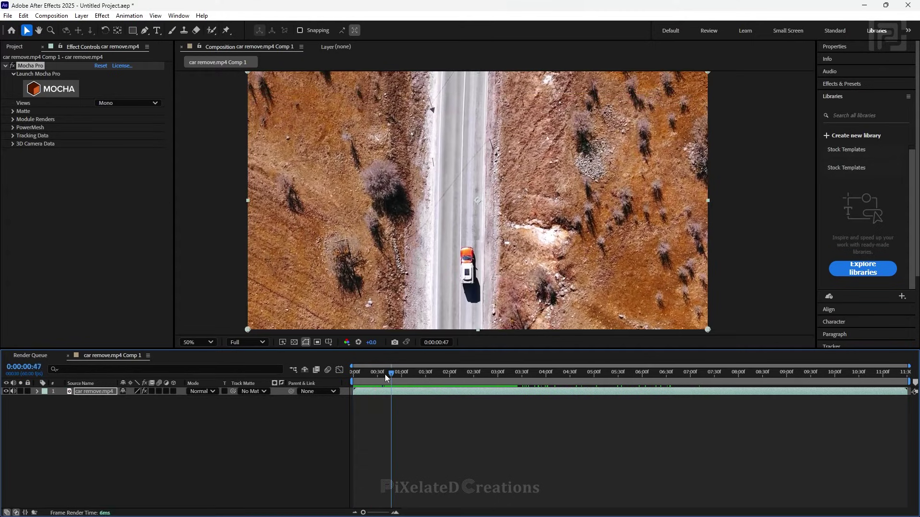
click(13, 119)
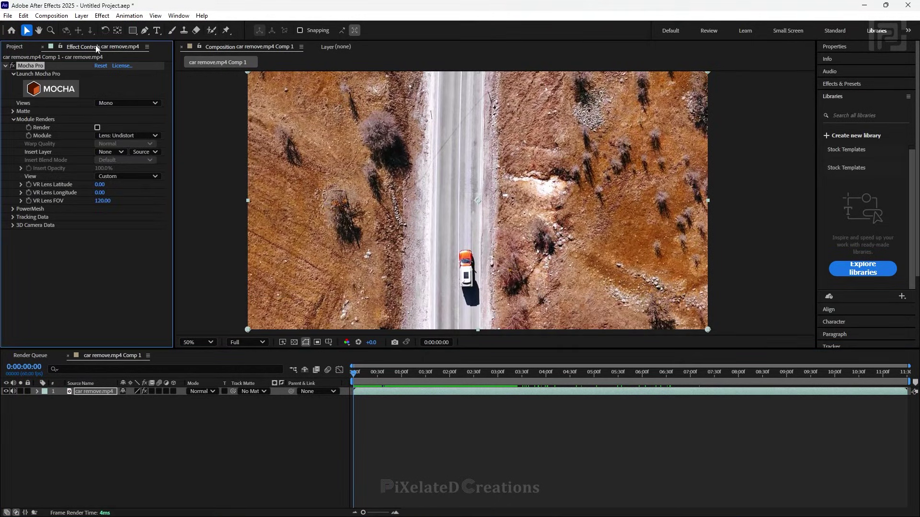
click(96, 135)
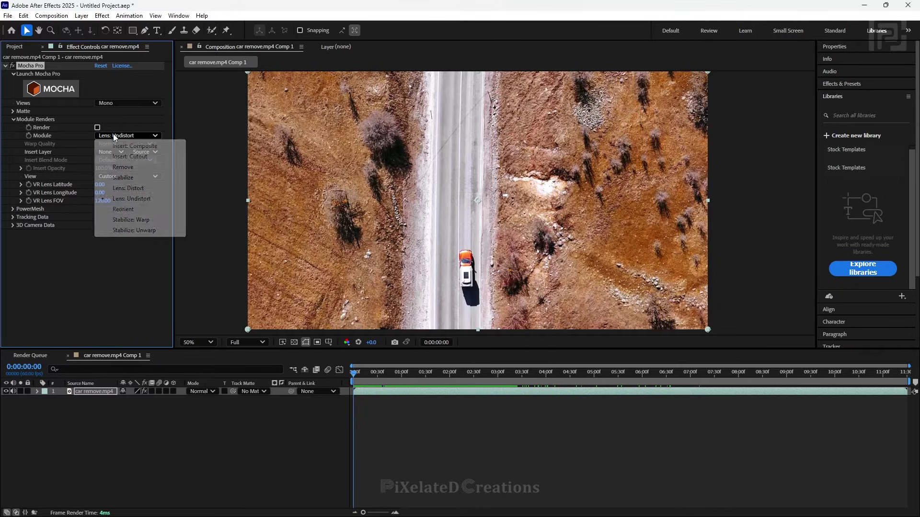
click(137, 167)
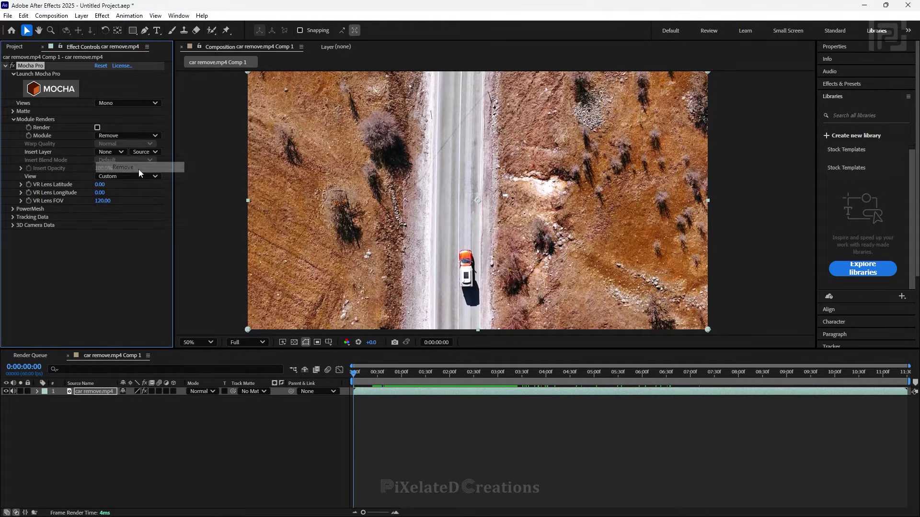
click(97, 128)
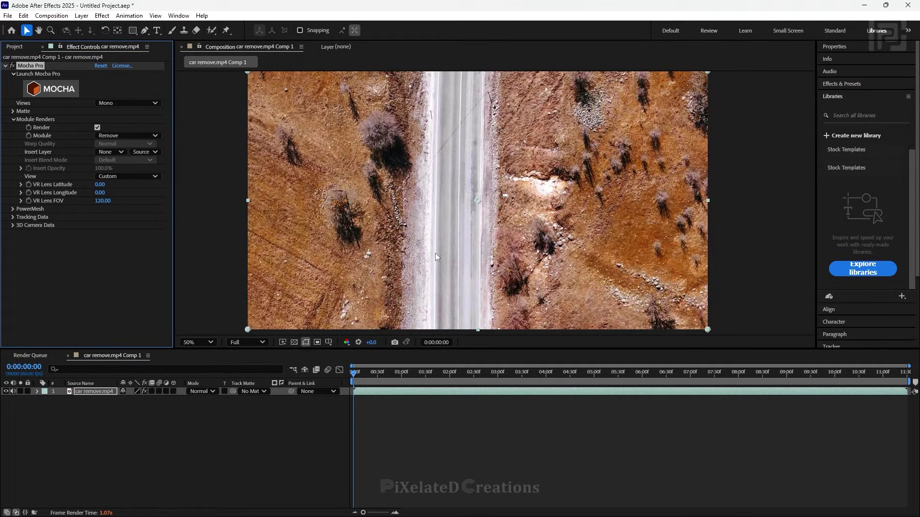
key(space)
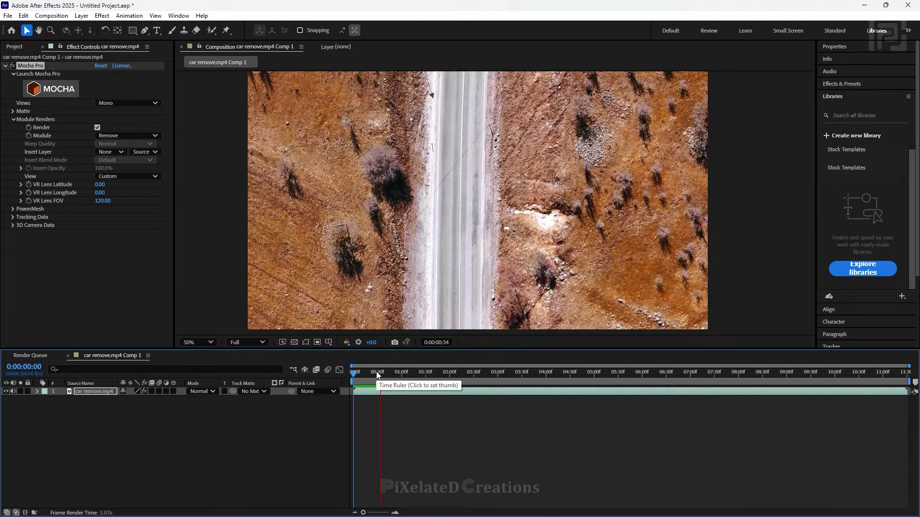
click(359, 372)
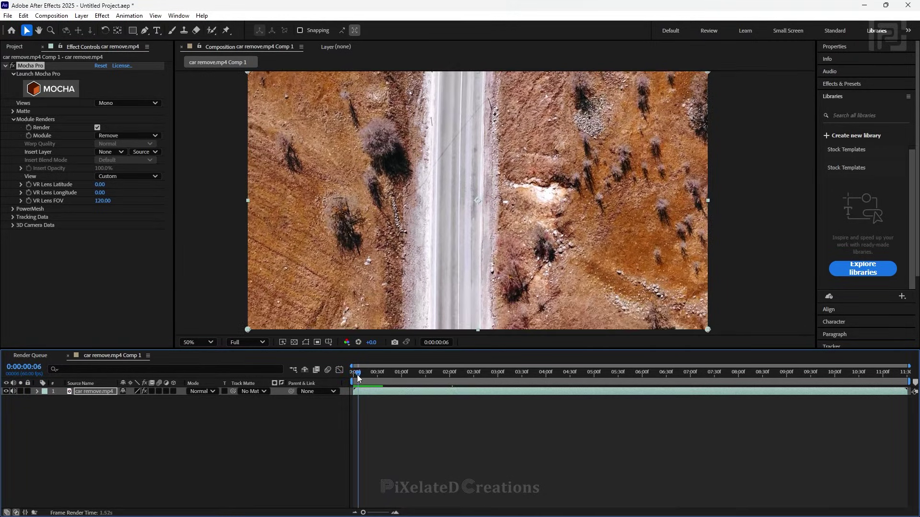
key(space)
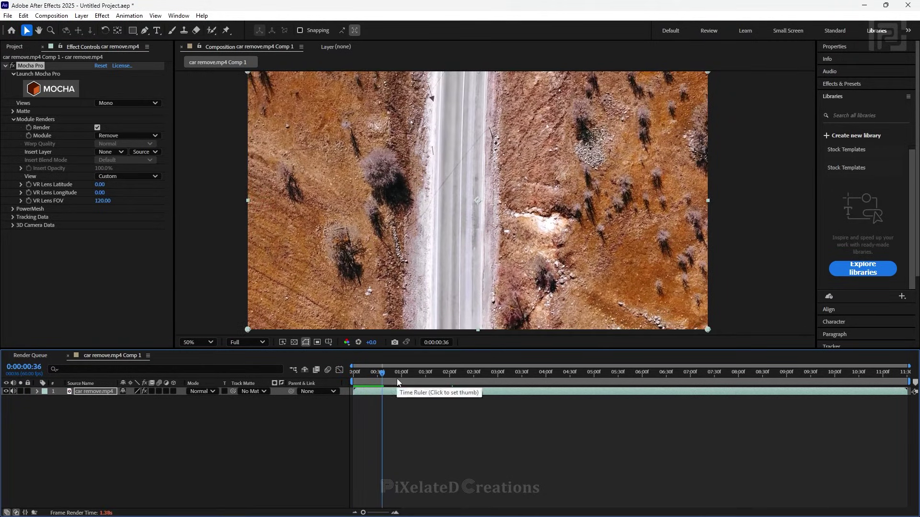